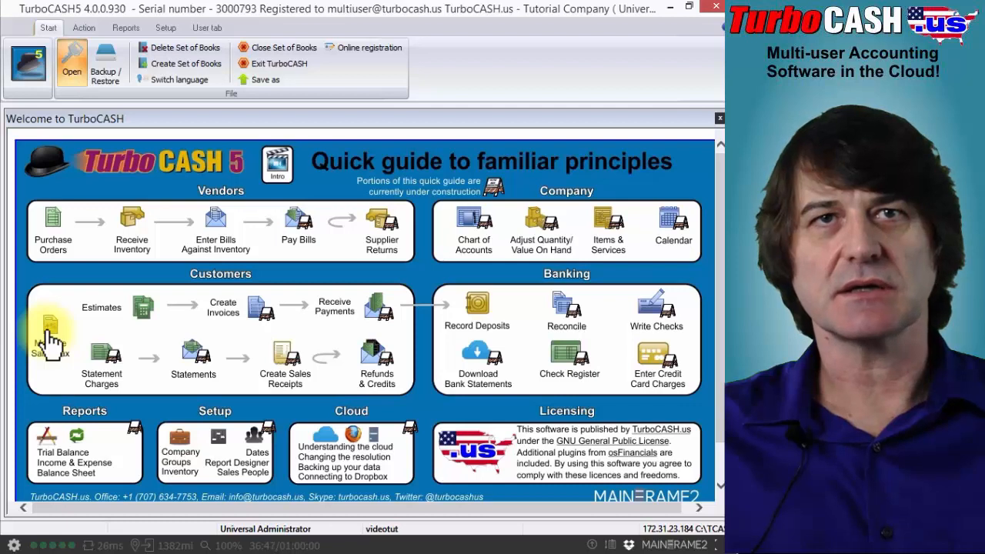
Open the chart of accounts, widen the account tree and expand the SALES TAX CONTROL account's sub-accounts
left_click(84, 27)
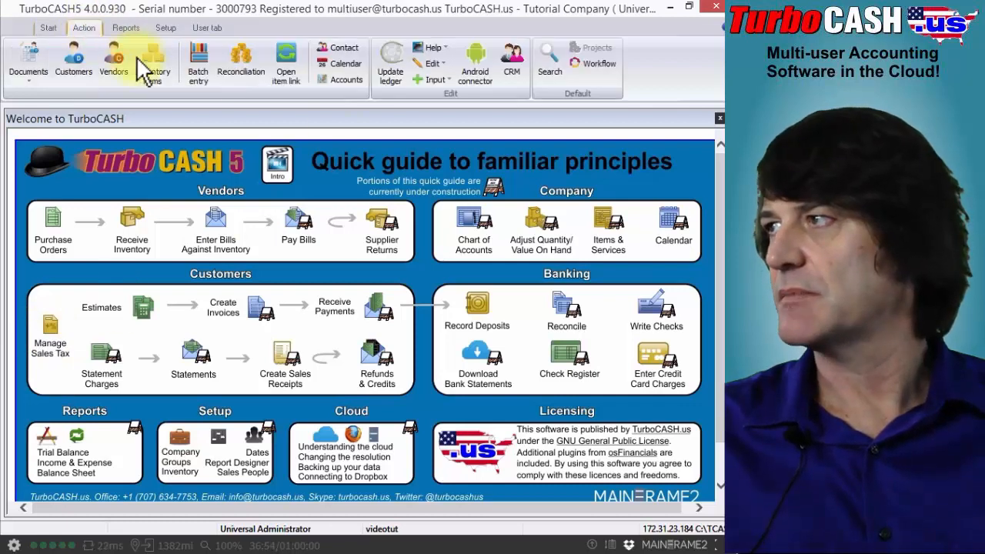
left_click(344, 78)
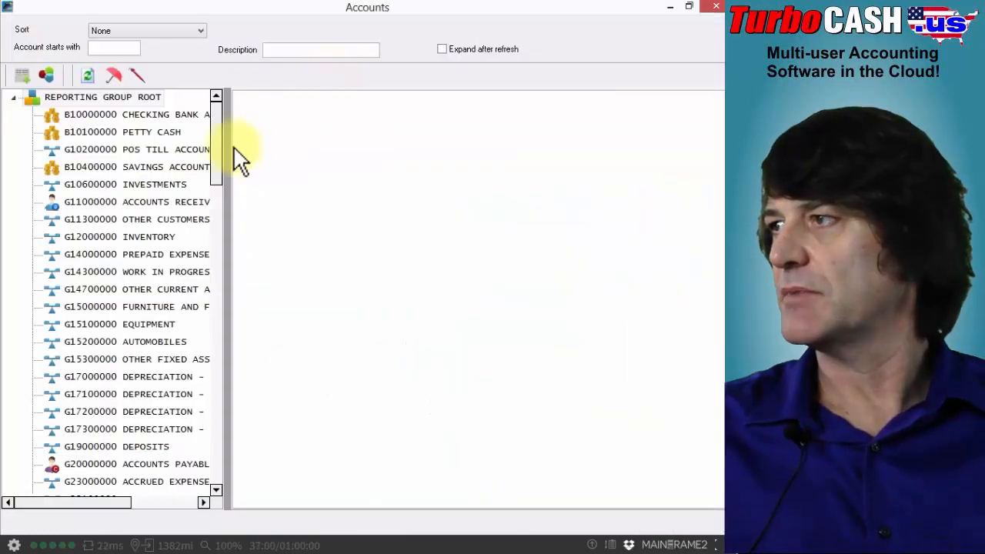
left_click_drag(228, 149, 310, 199)
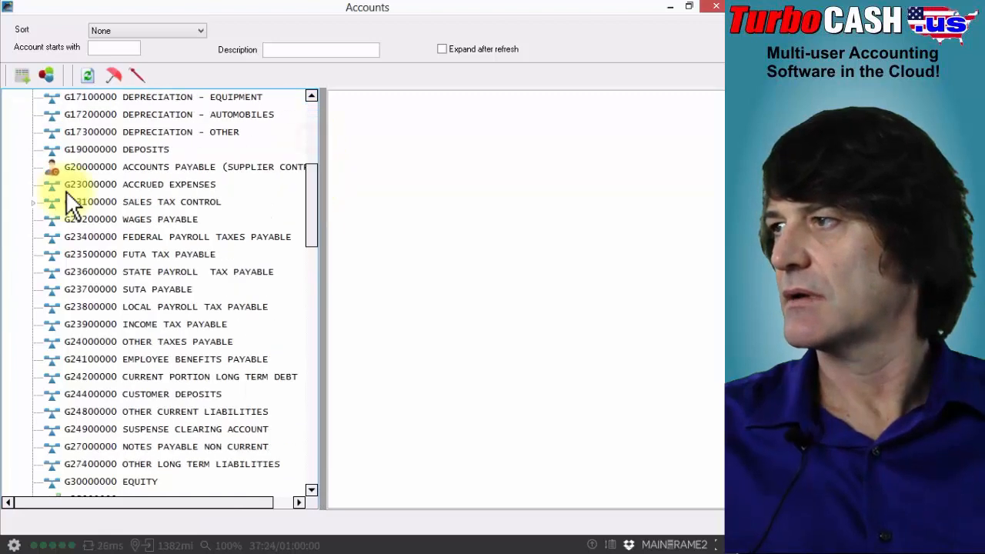
left_click(103, 201)
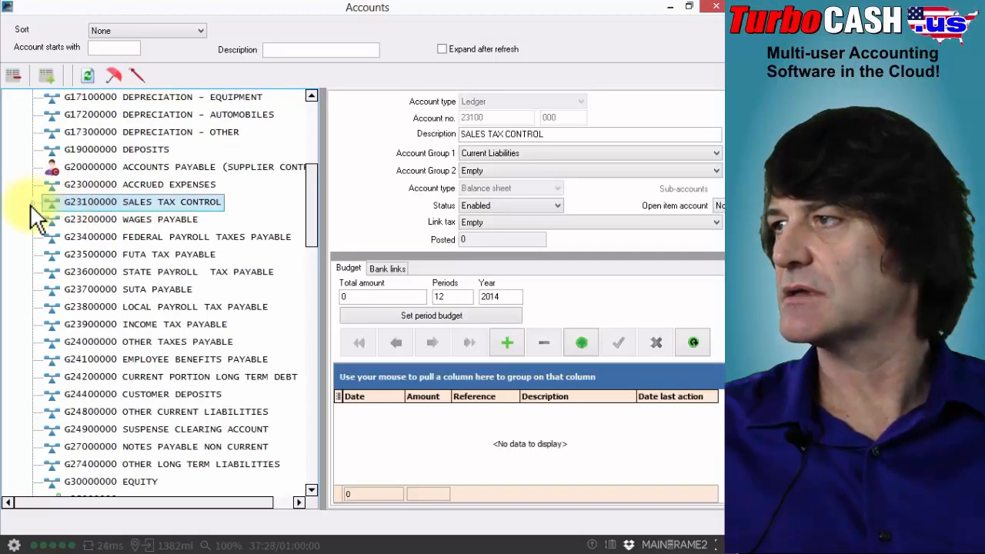
left_click(30, 204)
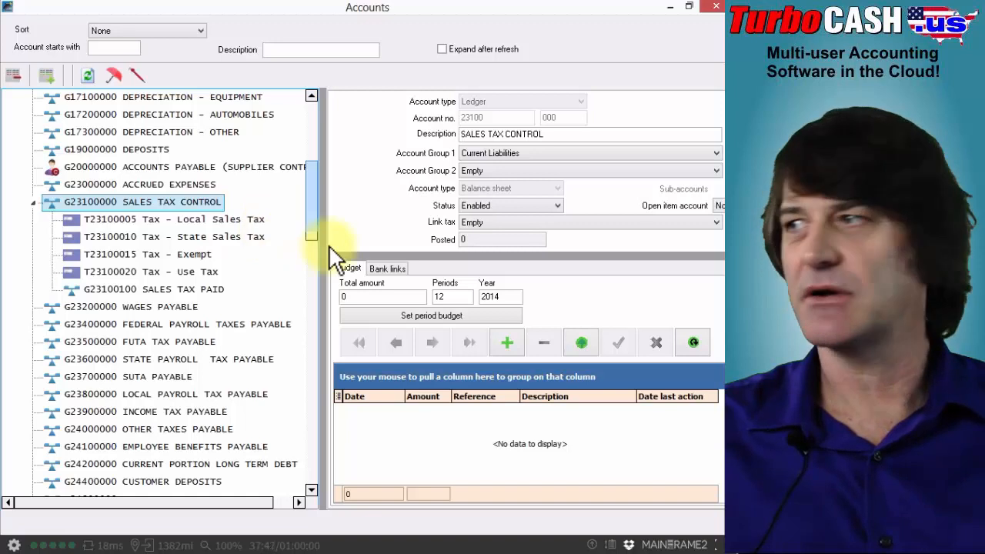
Examine the description and tax percentage settings of the Tax - Local Sales Tax account
left_click(158, 218)
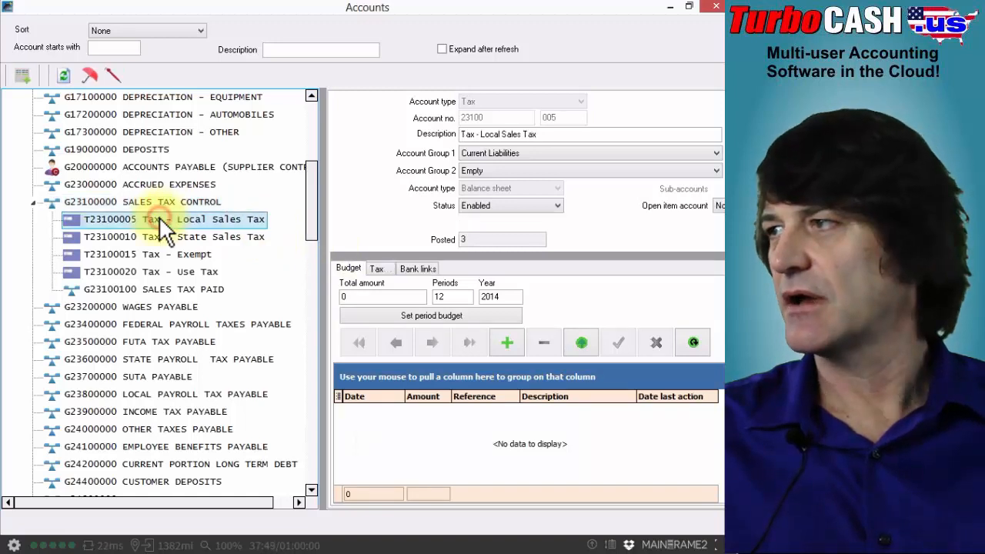
left_click(562, 135)
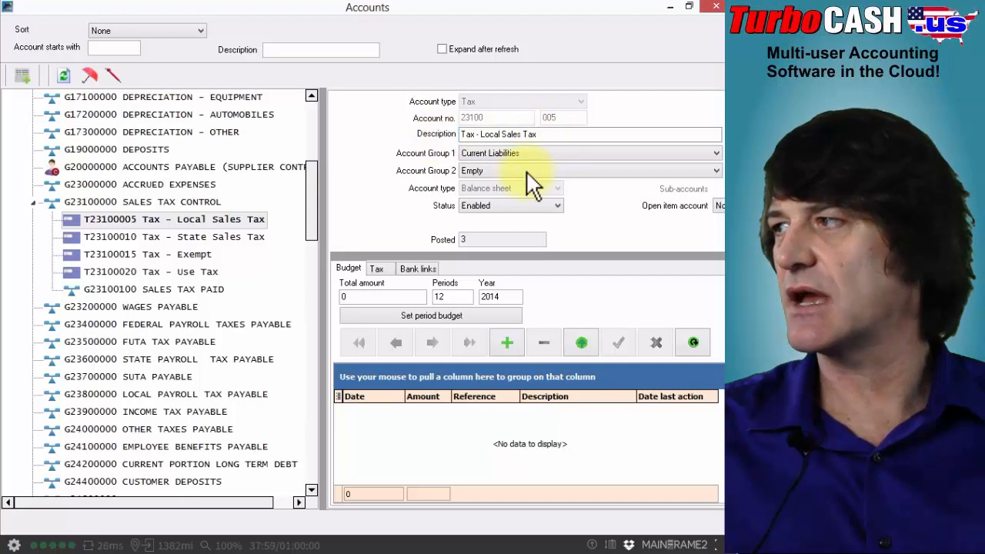
left_click(375, 270)
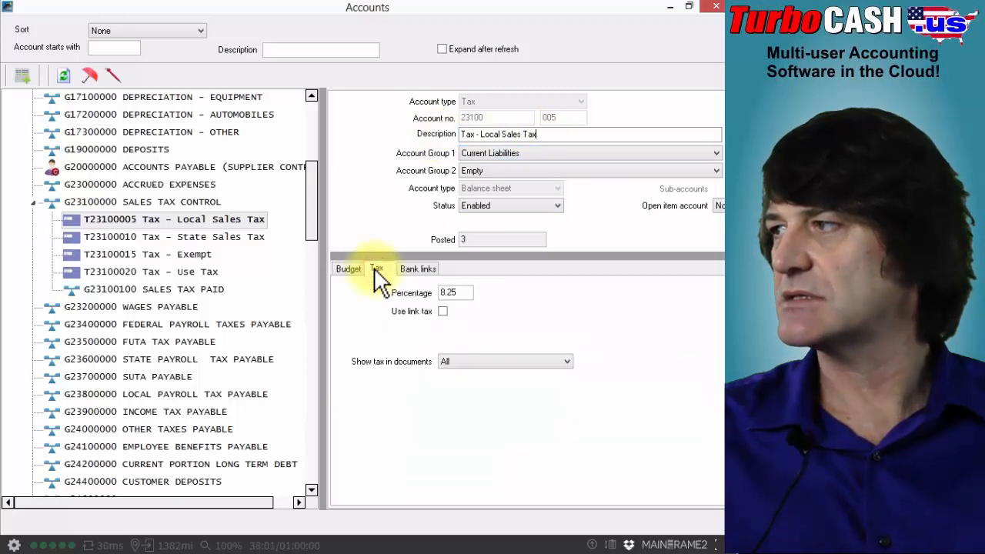
left_click(463, 293)
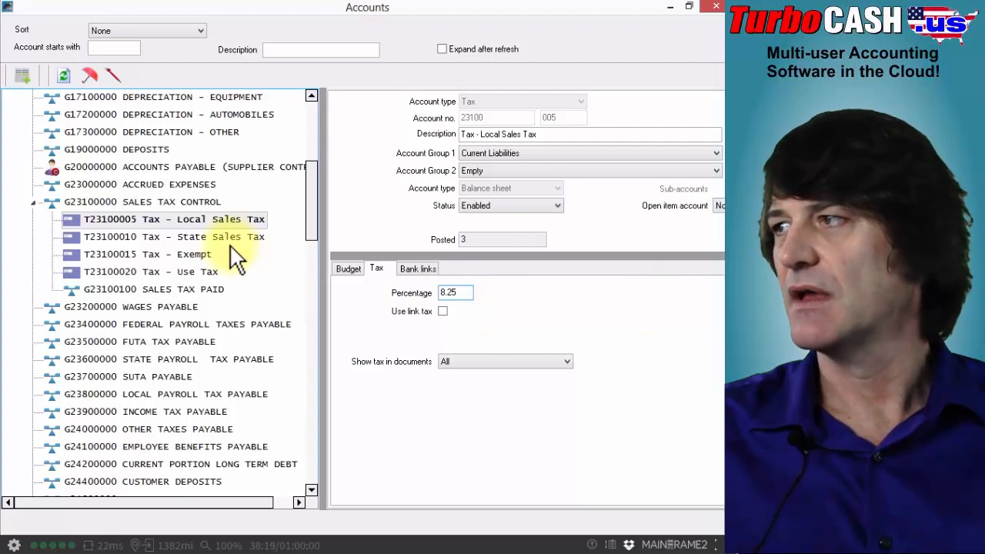
Compare the tax percentages of the State Sales Tax, Exempt and Local Sales Tax accounts
left_click(202, 239)
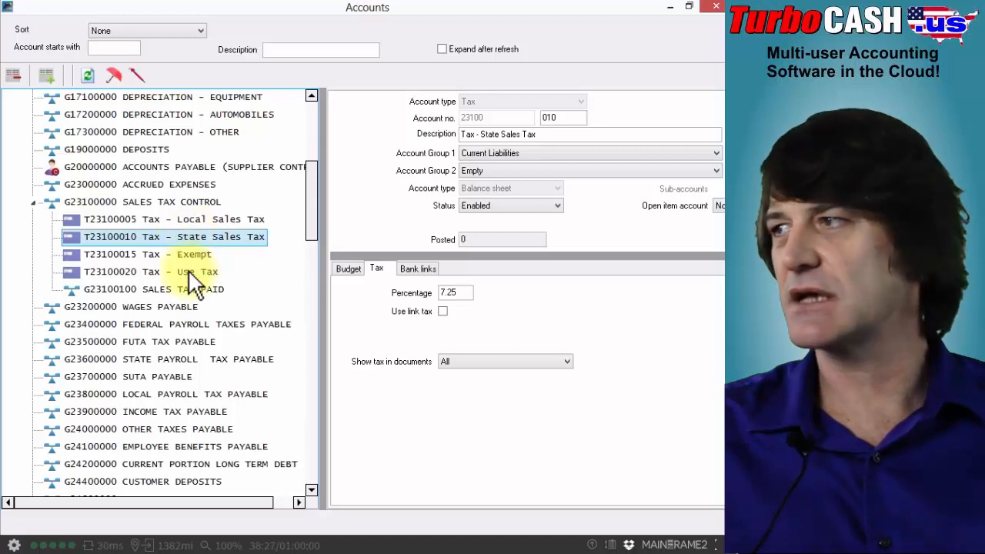
left_click(174, 256)
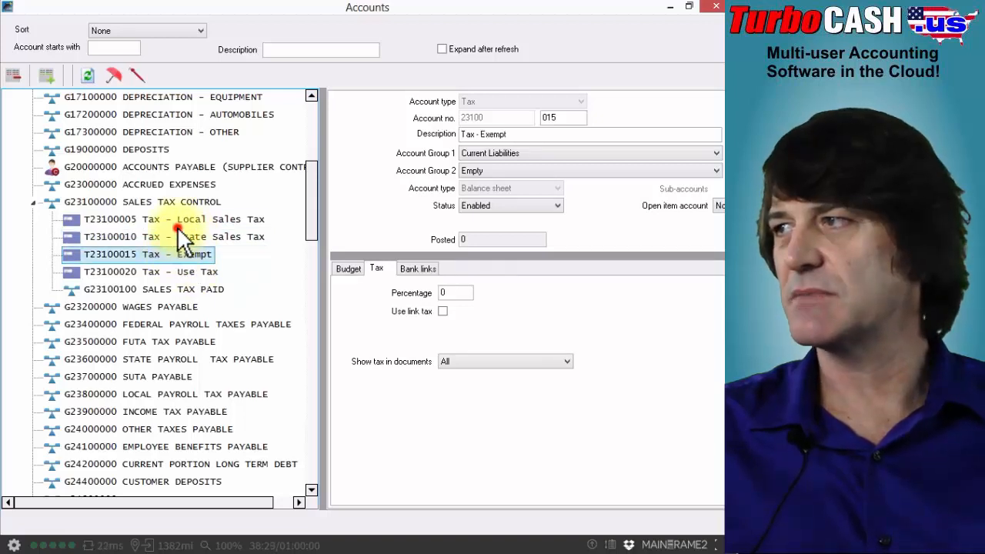
left_click(169, 221)
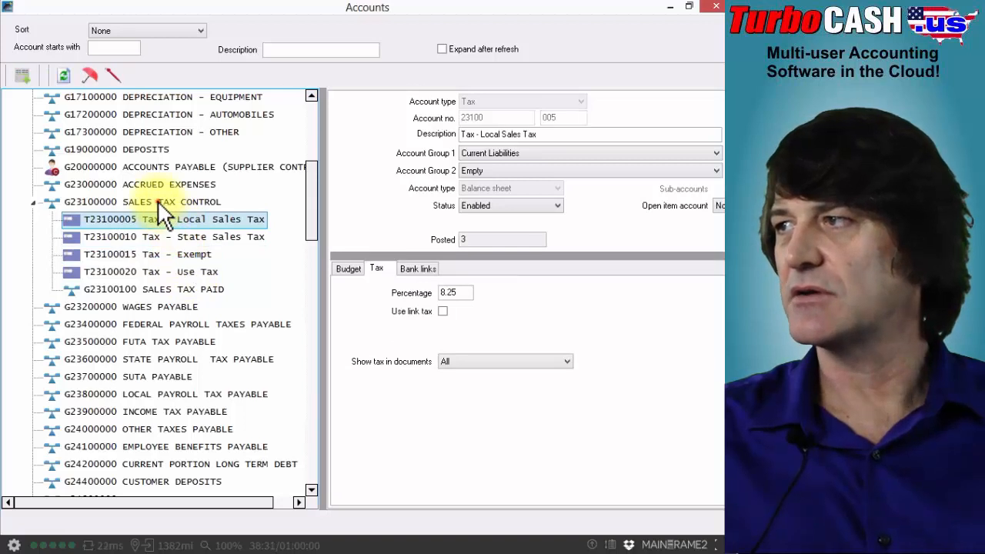
Check how to add a sub-account under SALES TAX CONTROL, and look through its tax accounts back to Local Sales Tax's tax settings
left_click(159, 204)
right_click(162, 213)
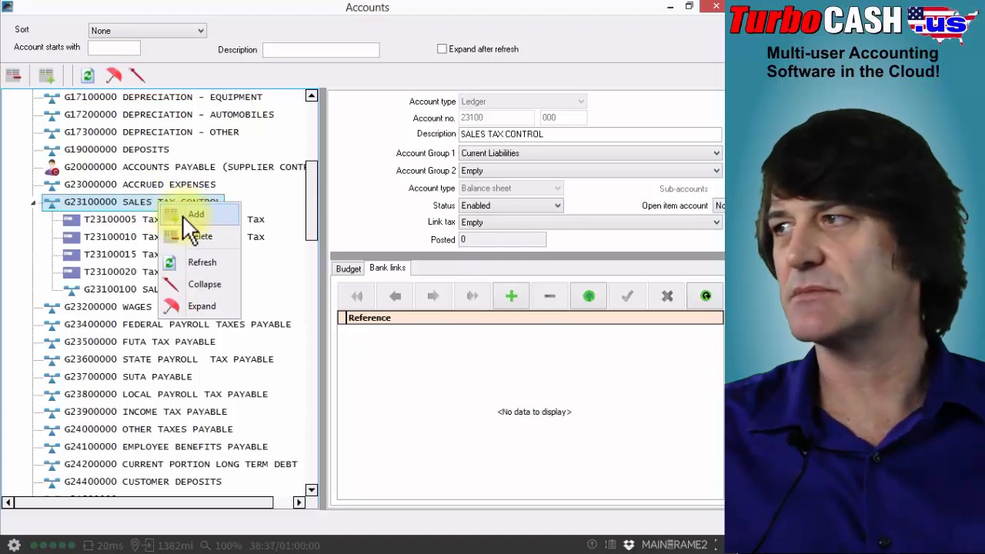
left_click(125, 221)
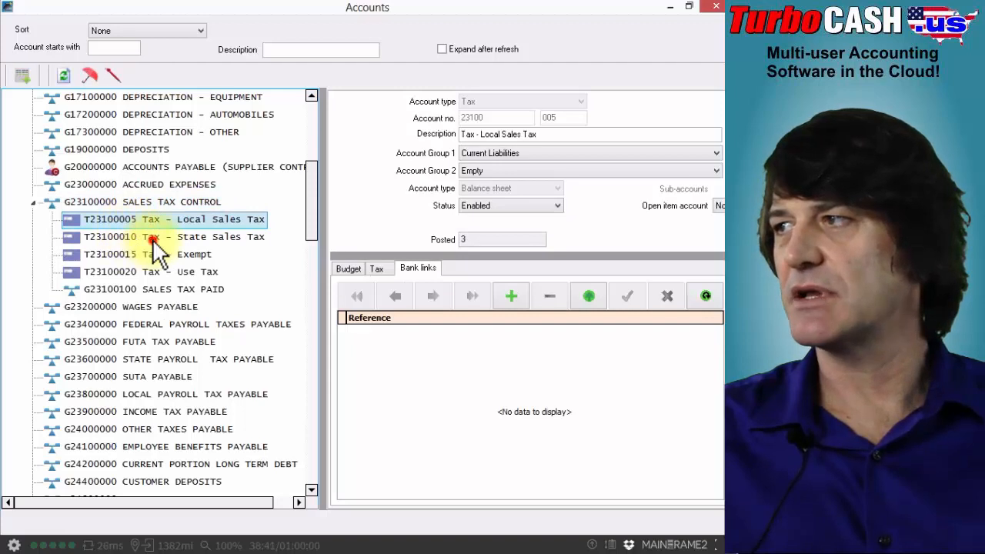
left_click(151, 239)
left_click(153, 257)
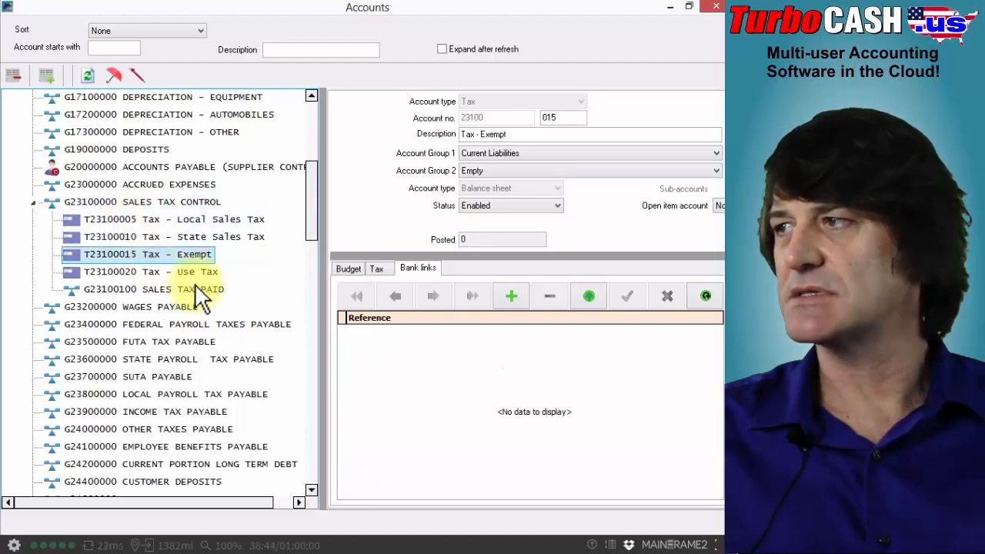
left_click(176, 221)
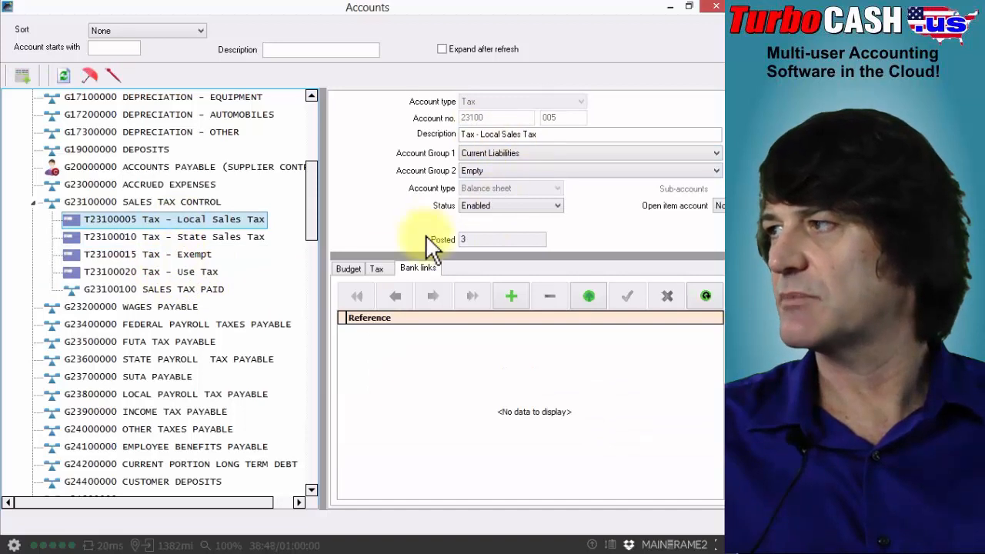
left_click(376, 268)
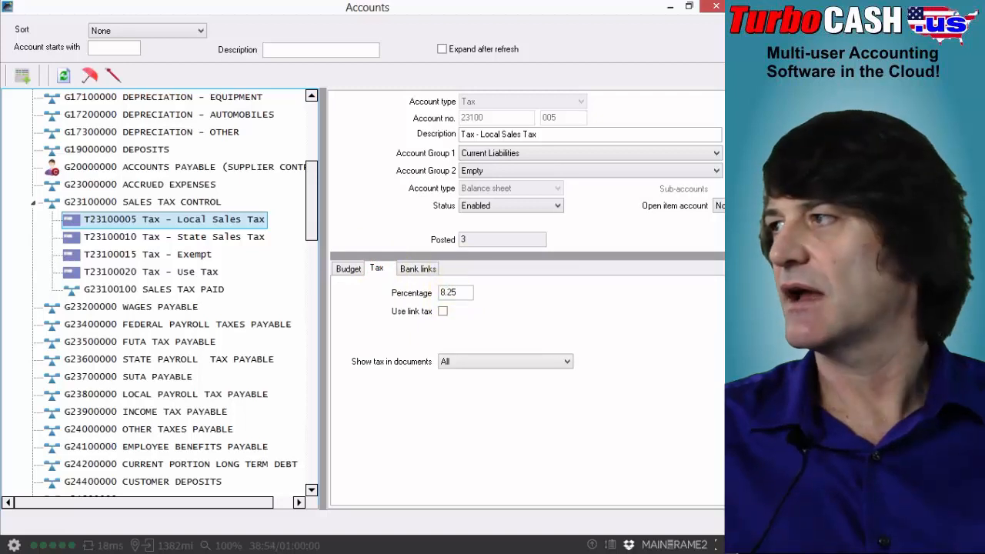
scroll(539, 276, "up", 1)
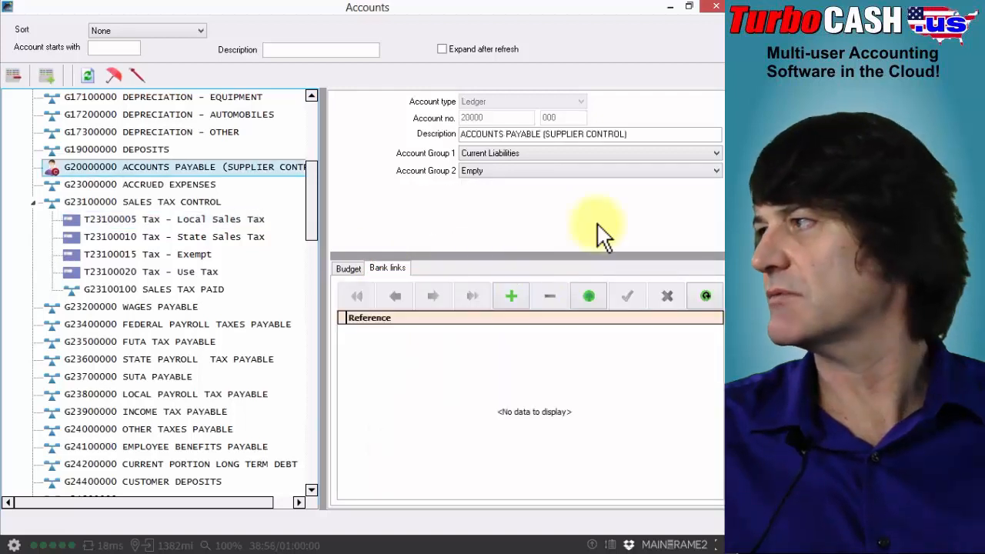
key("Up")
key("Up")
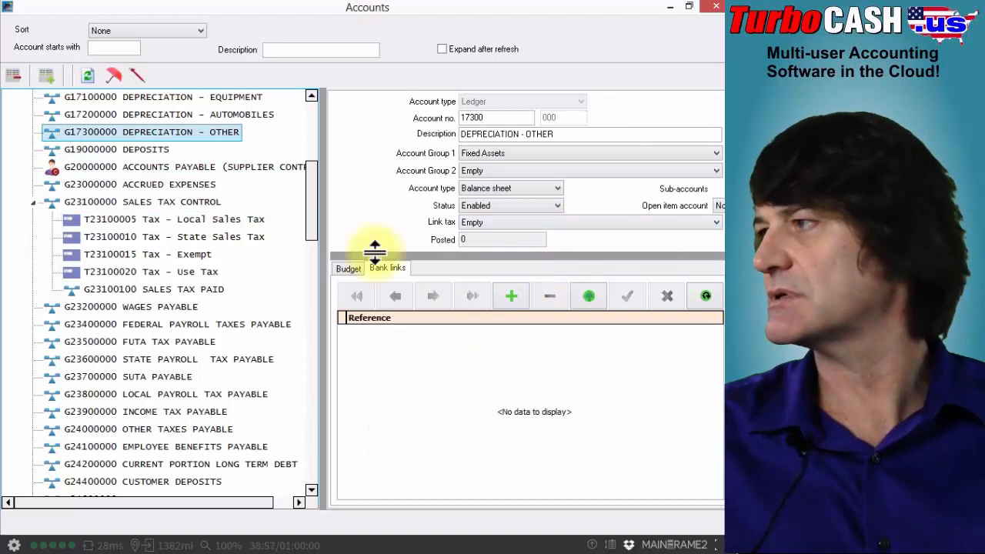
Change the tax percentage of the Tax - Local Sales Tax account to 8.26 and discard the change without saving
left_click(134, 219)
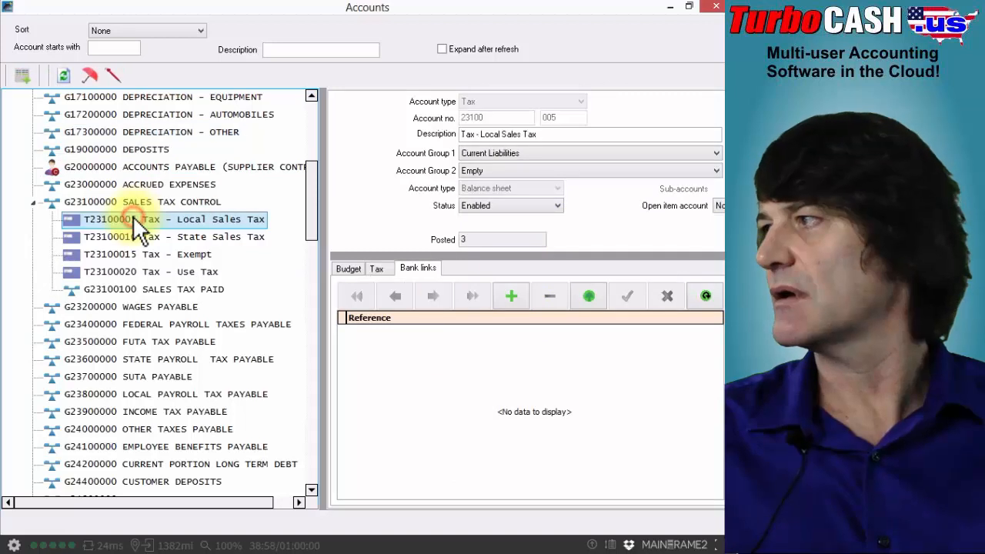
left_click(380, 269)
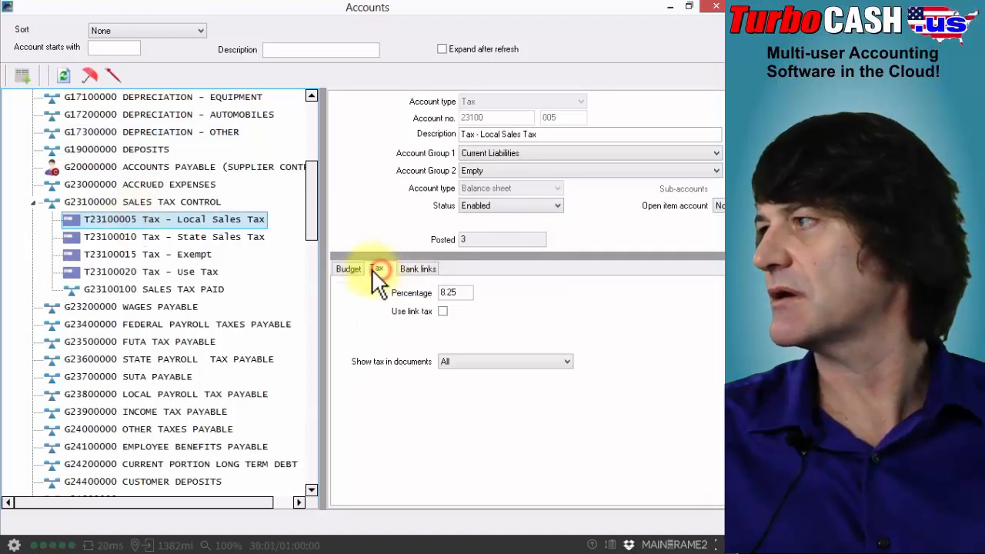
left_click(460, 294)
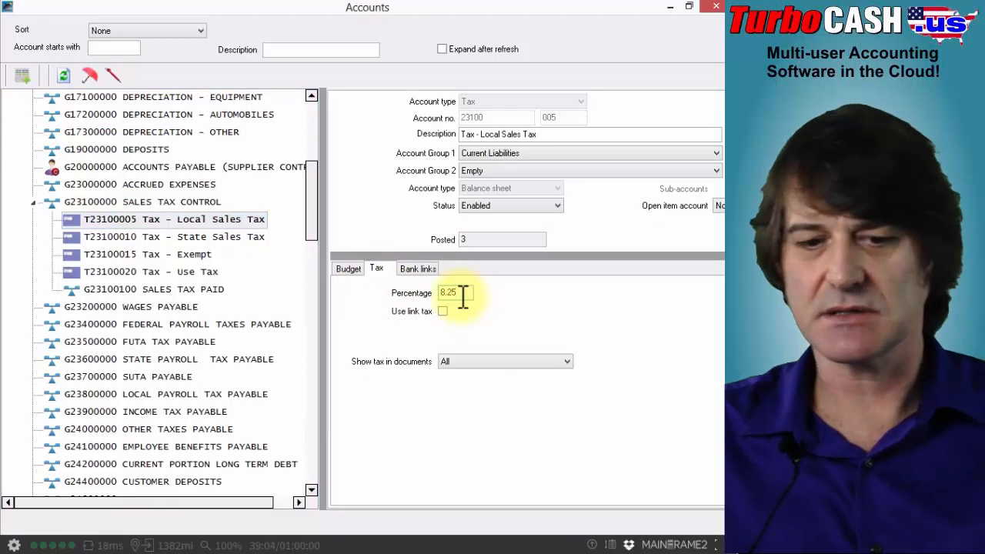
key("BackSpace")
type("6")
left_click(638, 121)
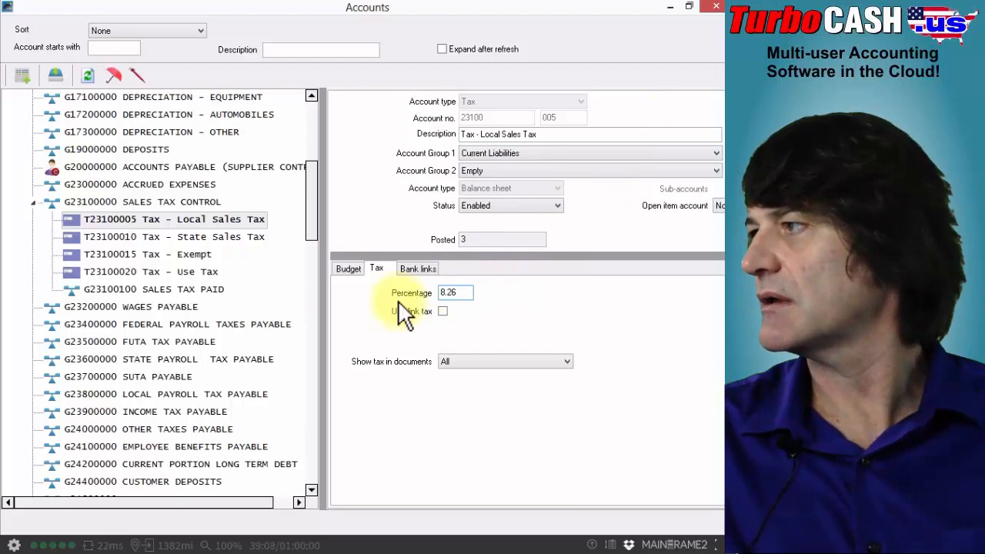
left_click(221, 238)
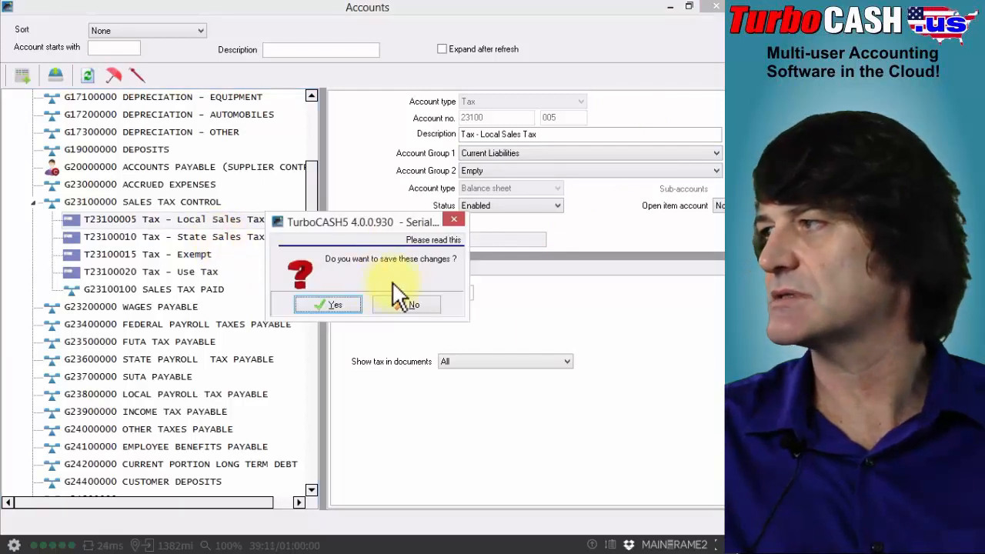
left_click(403, 303)
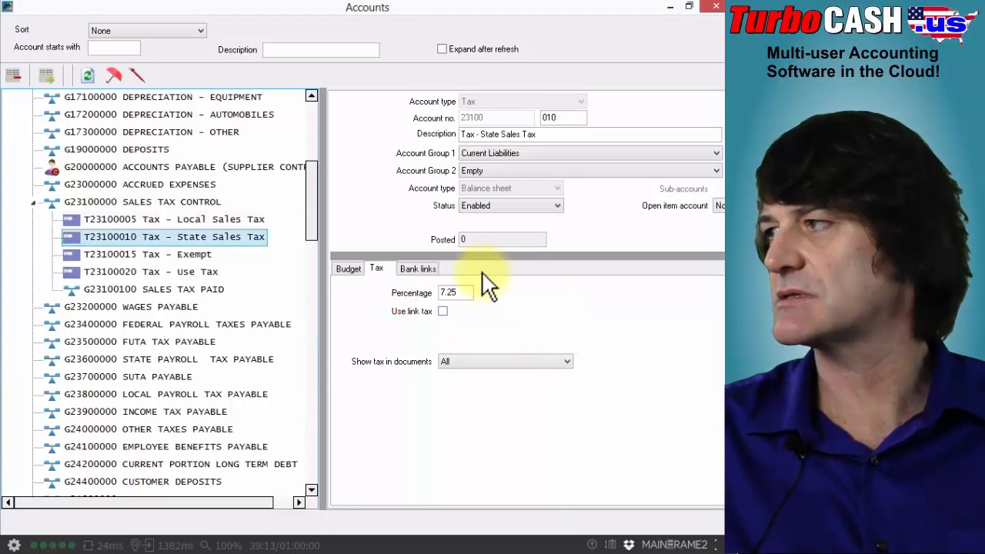
Review the tax settings of the Exempt and Use Tax accounts, and close the chart of accounts
left_click(204, 257)
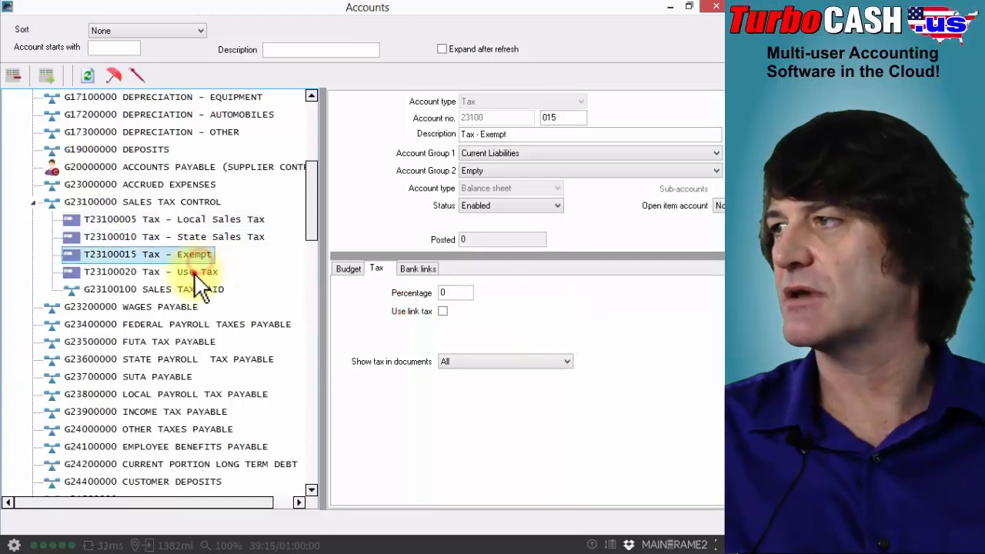
left_click(194, 272)
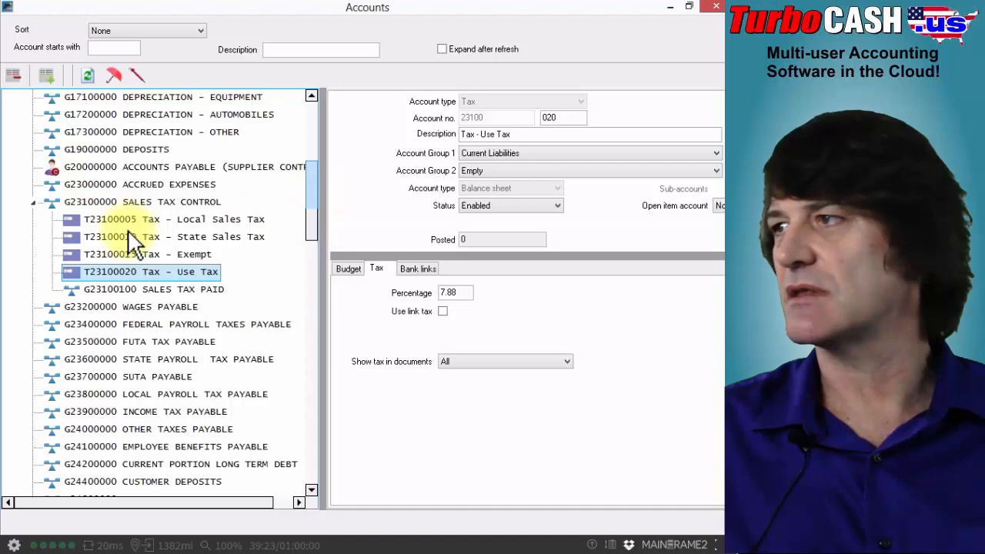
left_click(715, 6)
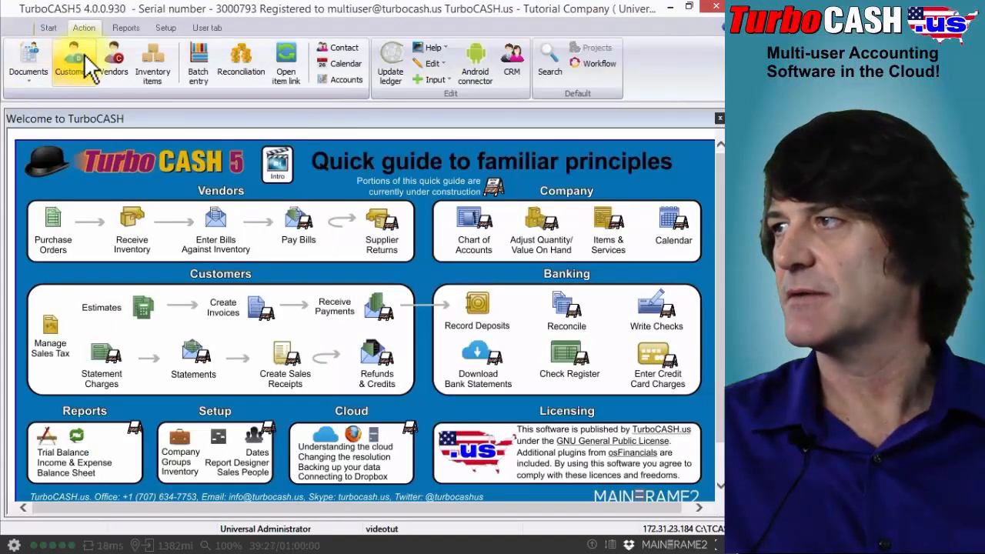
Open the 3DRILL inventory item, examine its tax class with input and output tax, and leave it without saving
left_click(160, 67)
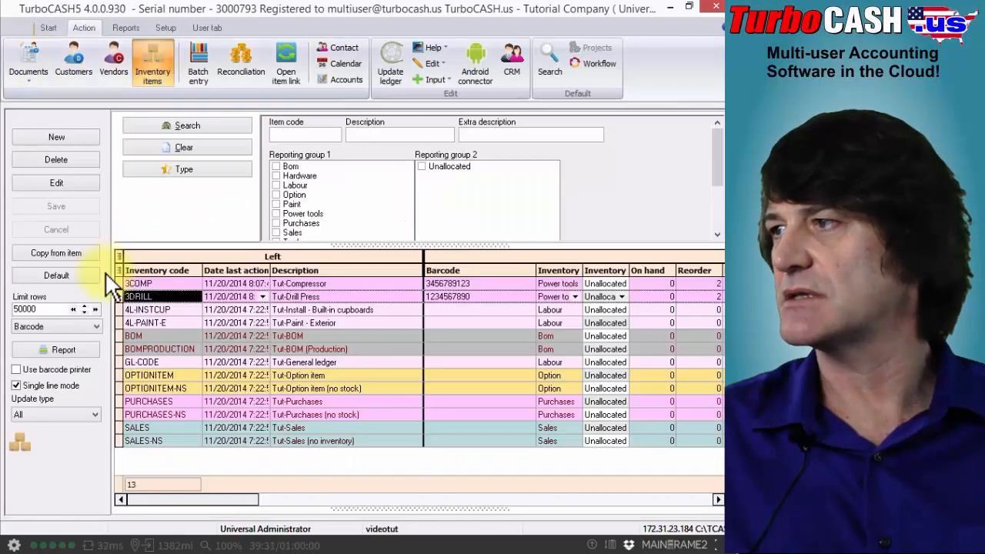
left_click(50, 185)
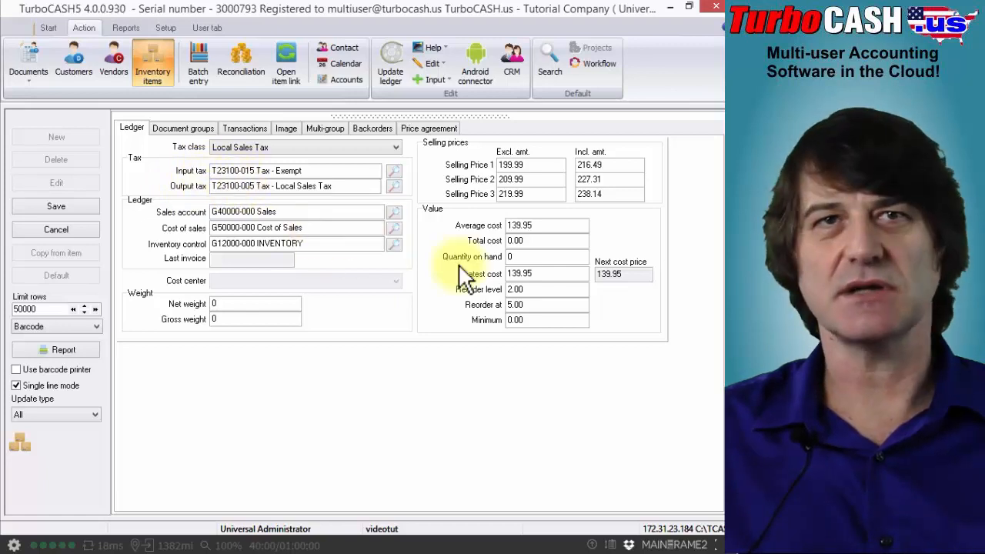
left_click(81, 224)
Create a new invoice for the third customer in the customer list and add the Tut-Drill Press item (3DRILL)
left_click(39, 51)
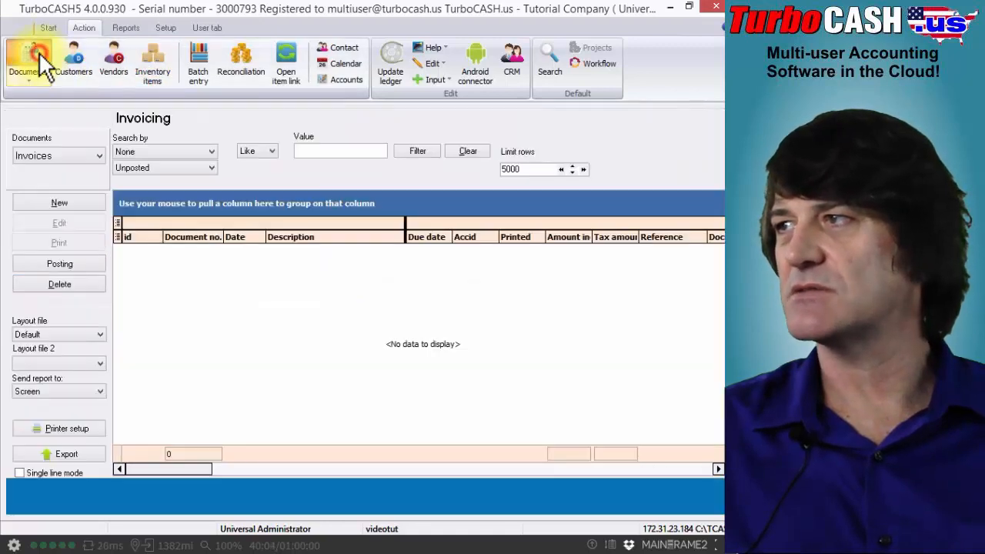
left_click(83, 198)
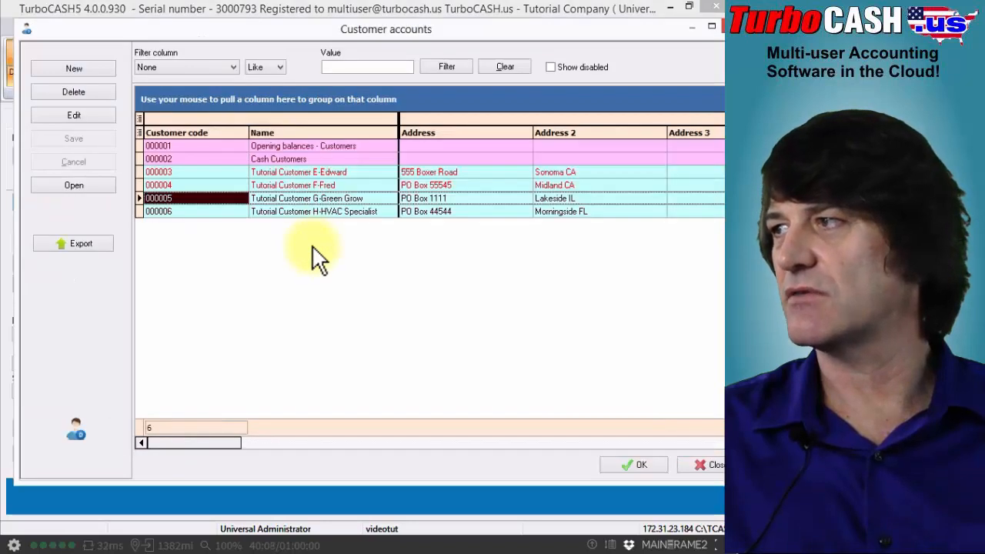
double_click(237, 171)
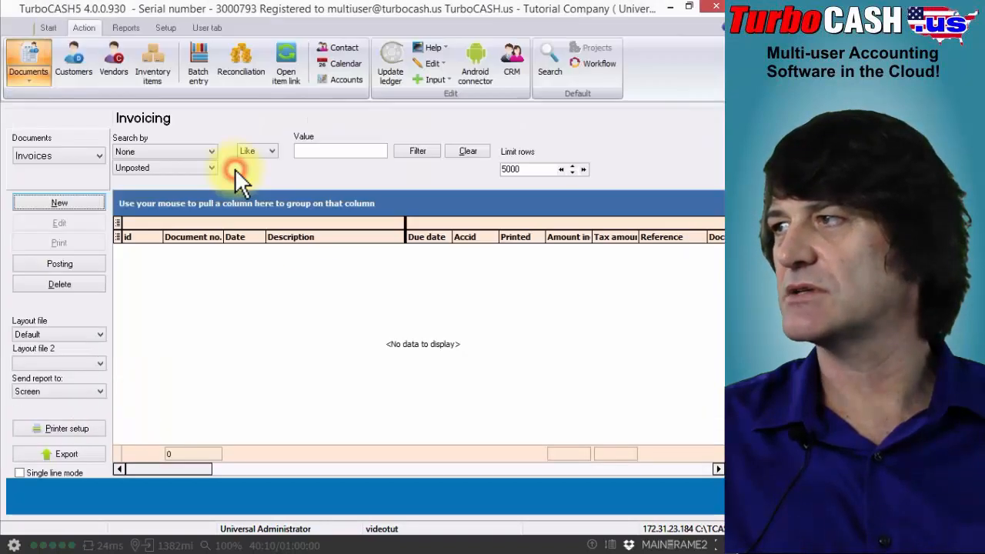
left_click(237, 165)
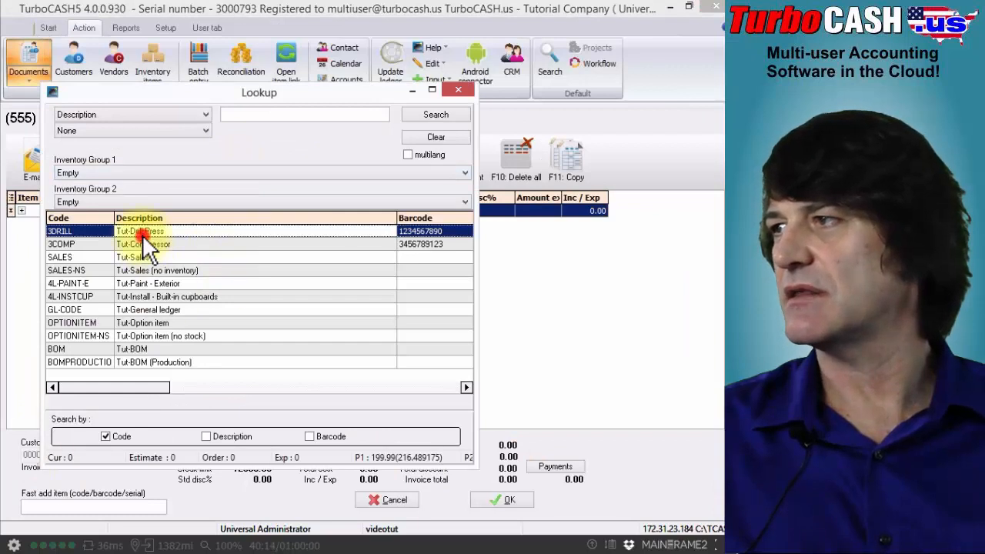
double_click(140, 232)
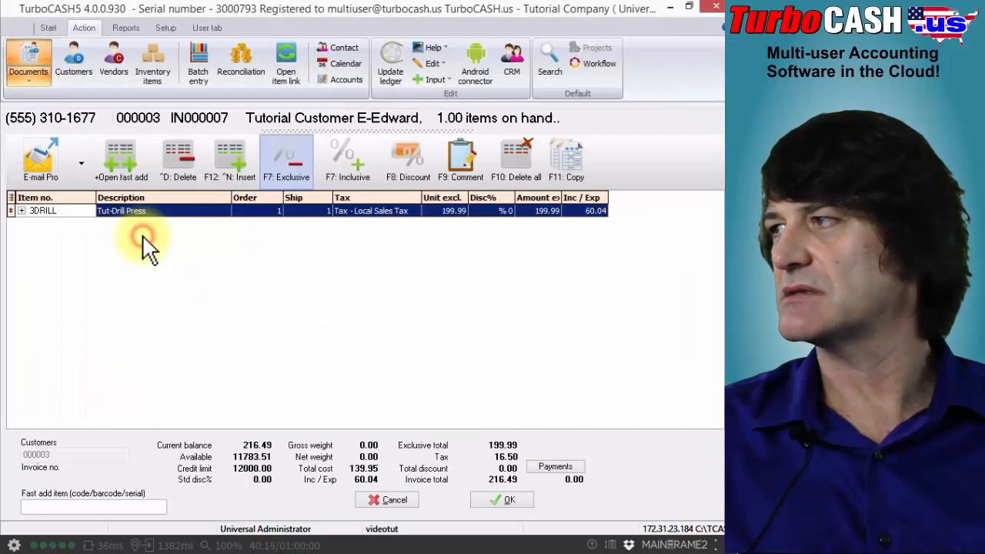
Review the tax accounts available for the 3DRILL invoice line without changing the selection, and cancel the invoice
left_click(401, 210)
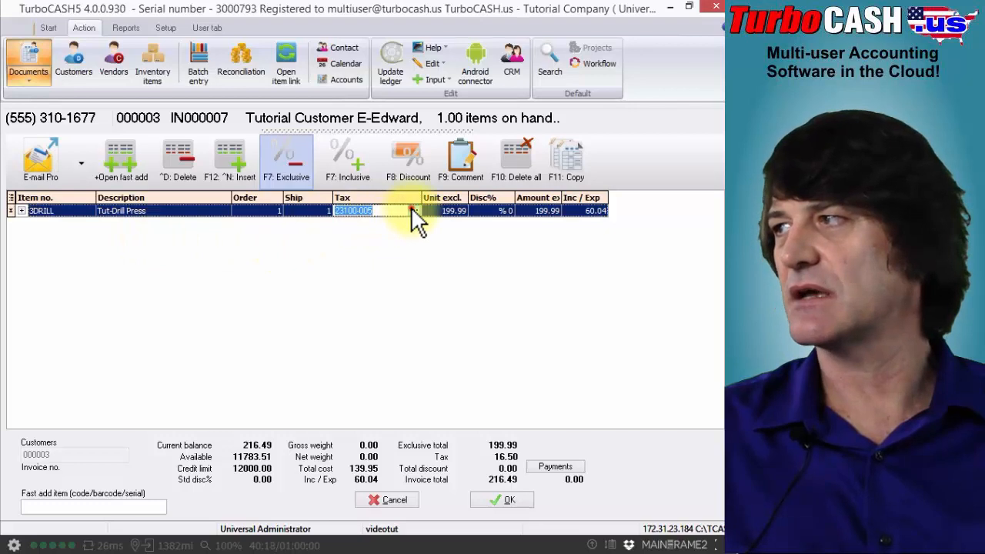
left_click(411, 207)
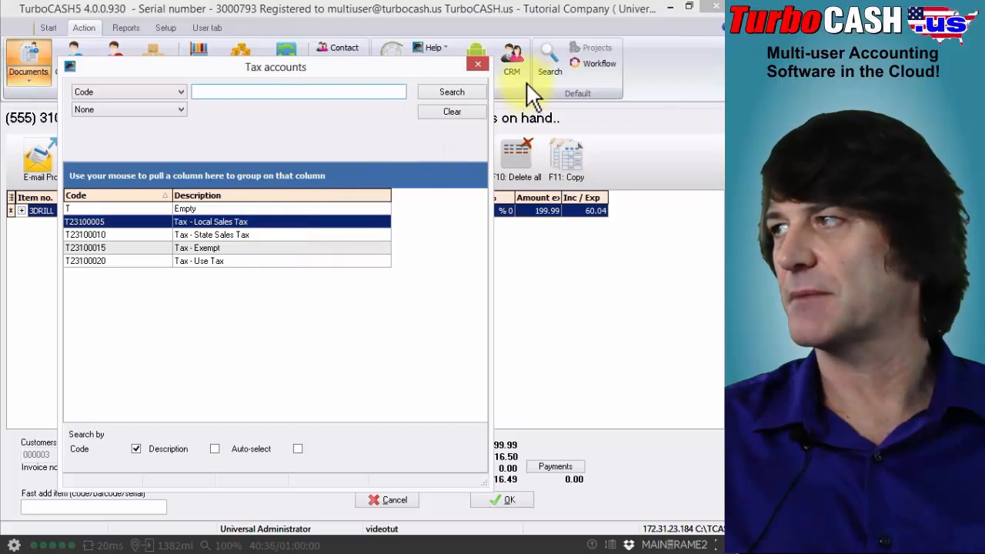
left_click(476, 62)
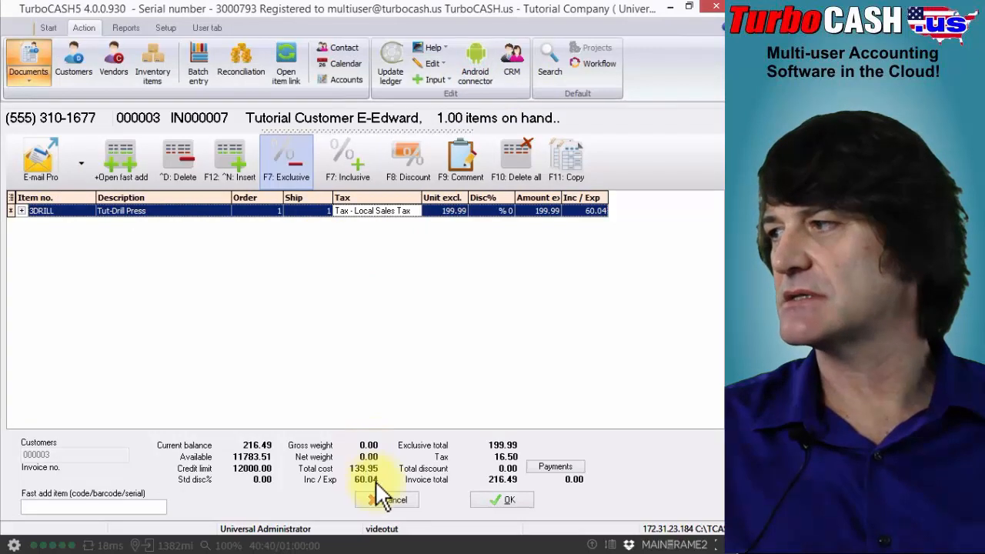
left_click(383, 508)
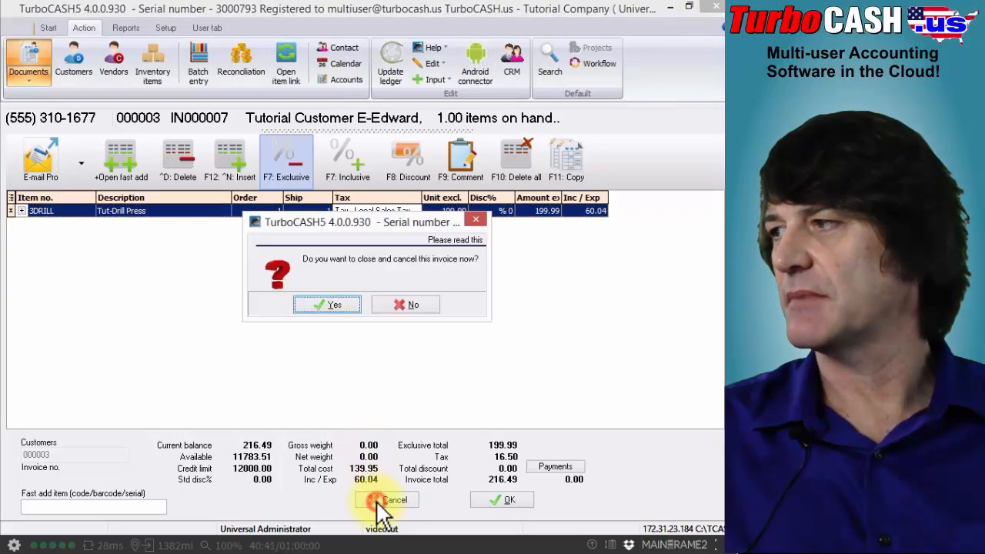
left_click(355, 304)
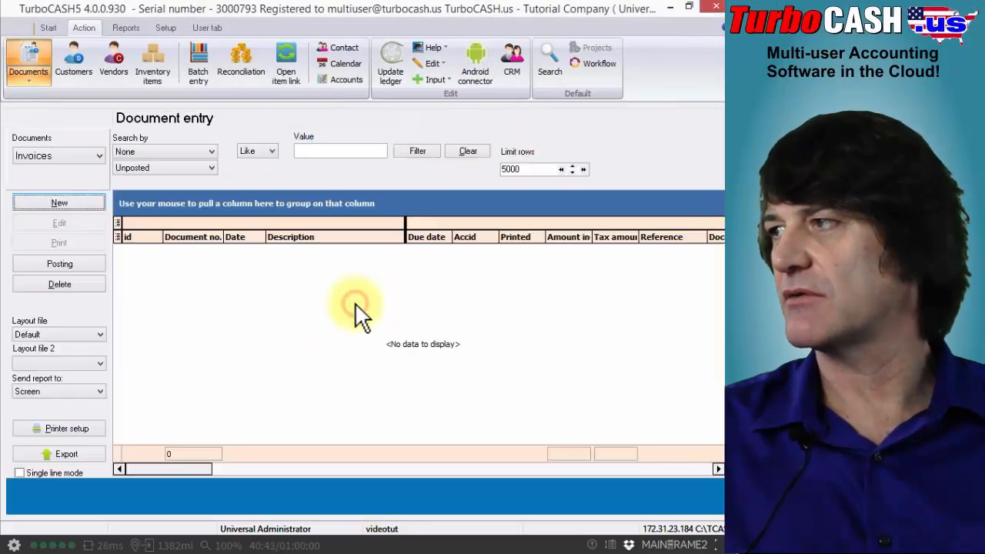
Run the customer statements report on screen, ranging from the Opening balances - Customers account to the last customer in the list
left_click(125, 27)
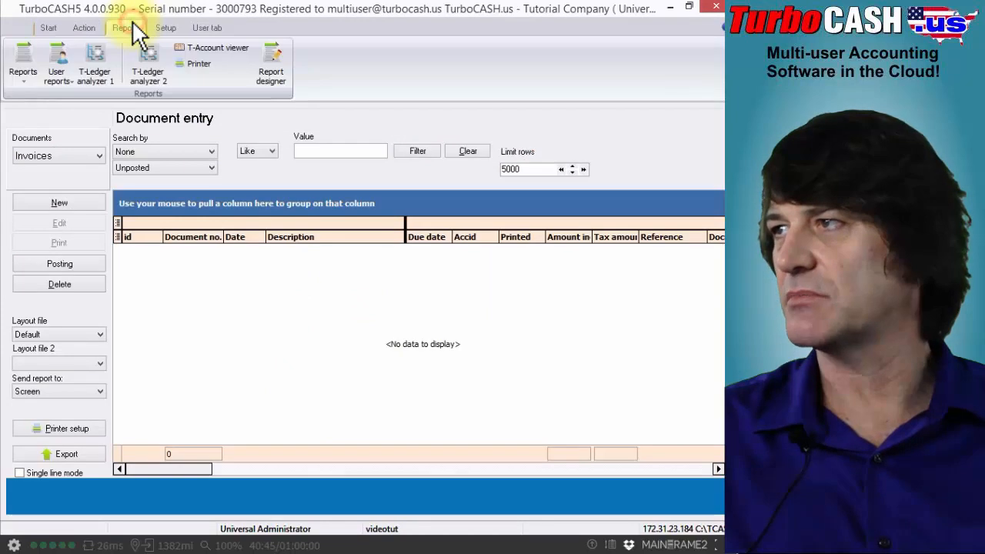
left_click(22, 63)
left_click(62, 337)
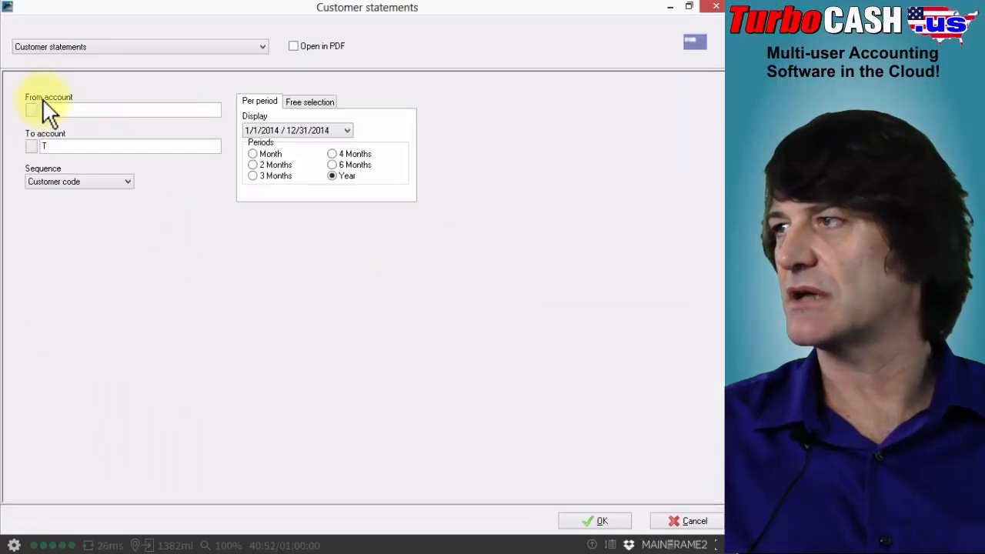
left_click(29, 111)
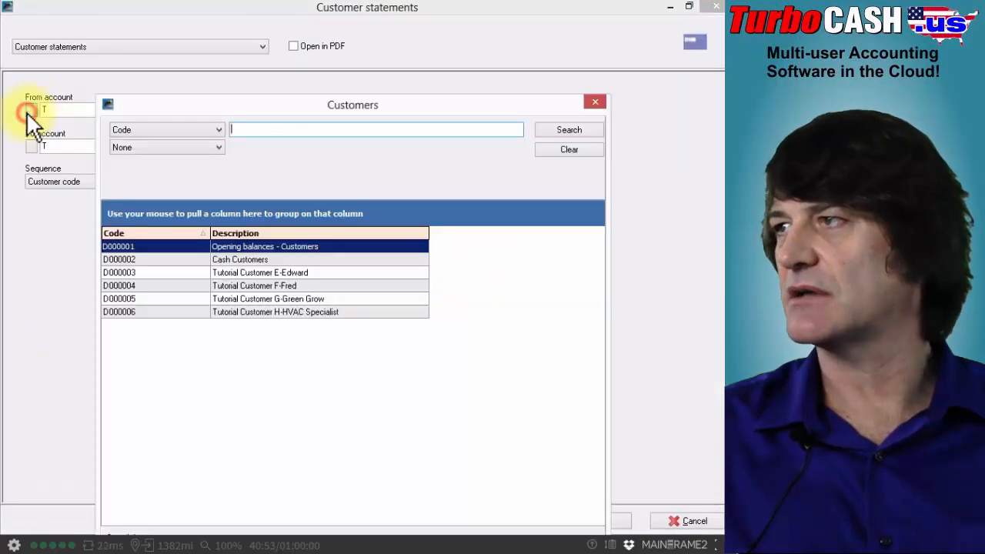
double_click(117, 247)
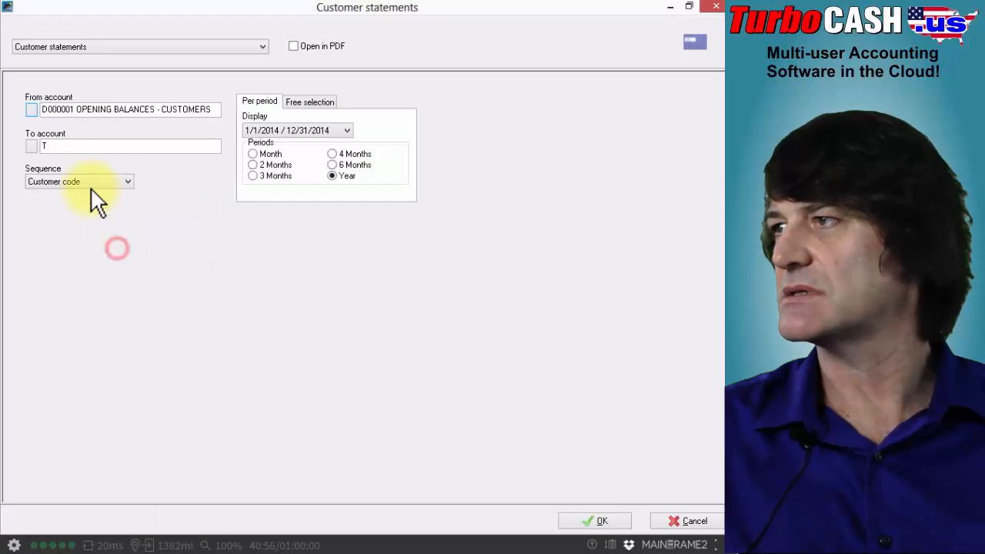
left_click(27, 142)
left_click(169, 312)
double_click(170, 312)
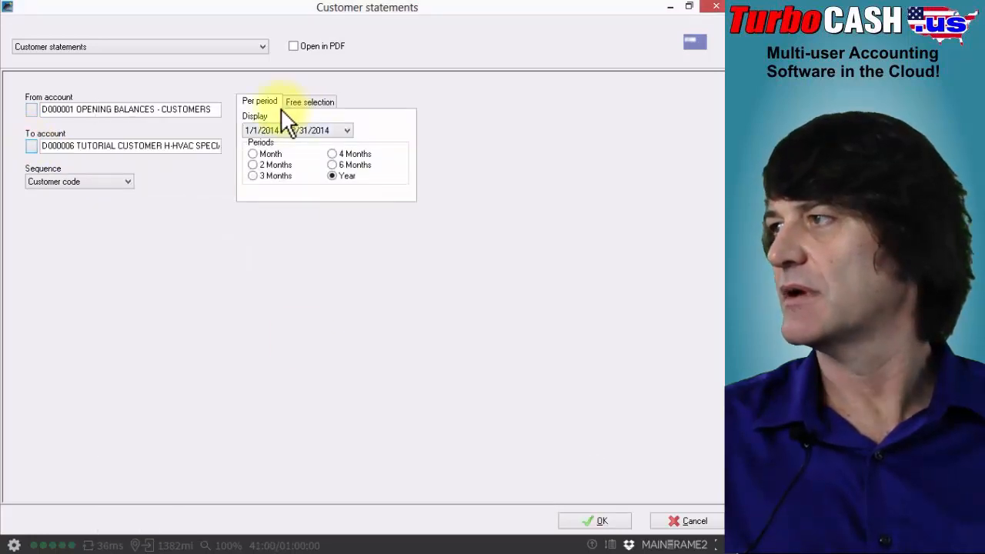
left_click(592, 523)
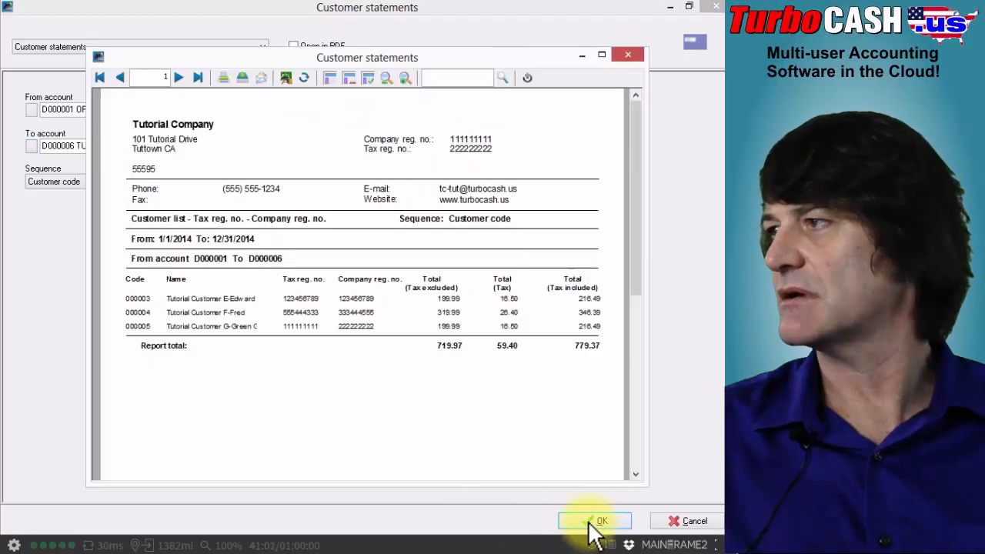